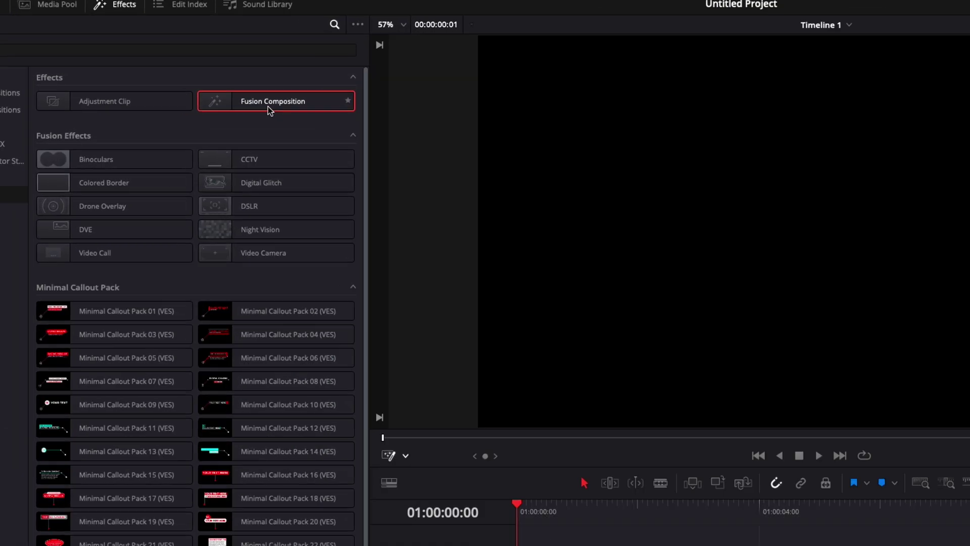
Add a Fusion Composition clip from Effects to the V1 track
drag(299, 111, 575, 545)
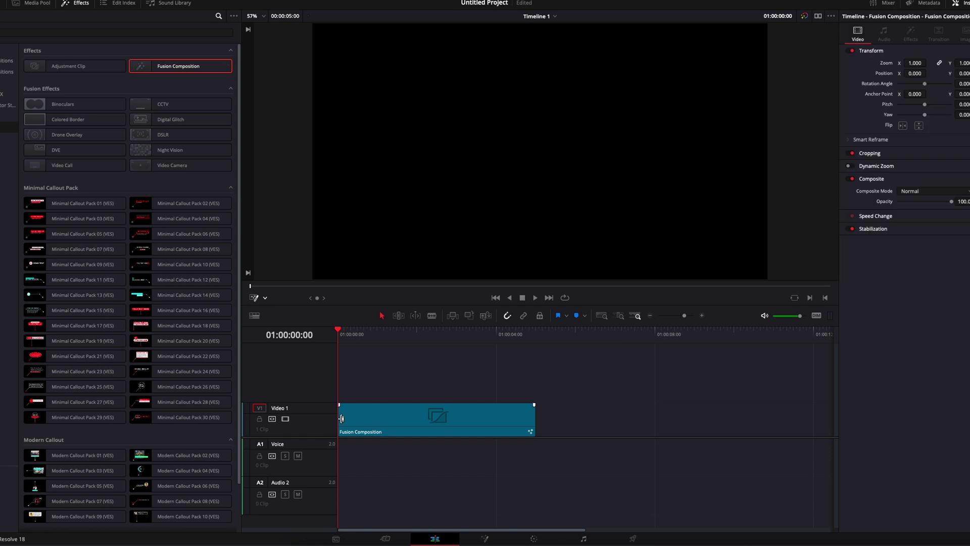
In the Fusion page, add a Background node feeding MediaOut1 and set its colour to white
click(485, 539)
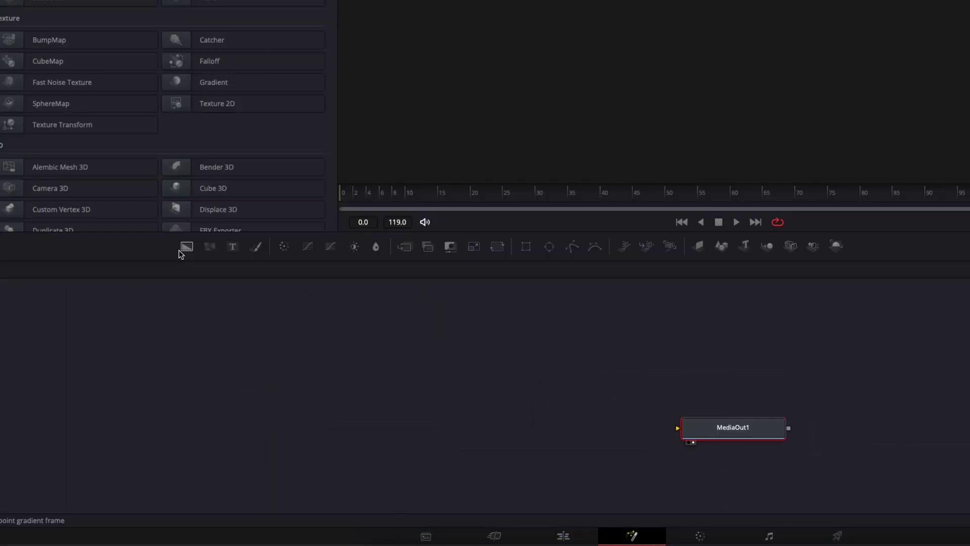
drag(183, 250, 696, 432)
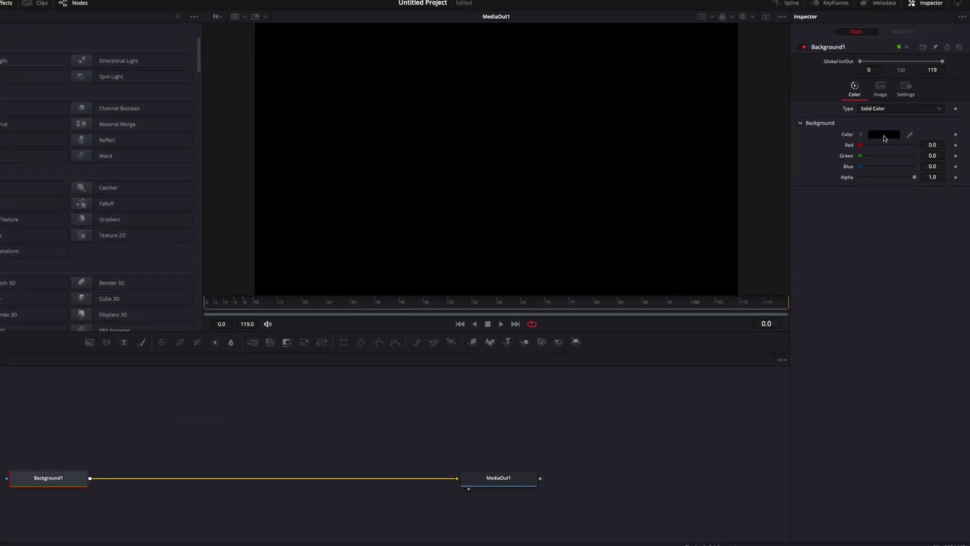
click(884, 134)
scroll(265, 183, down, 3)
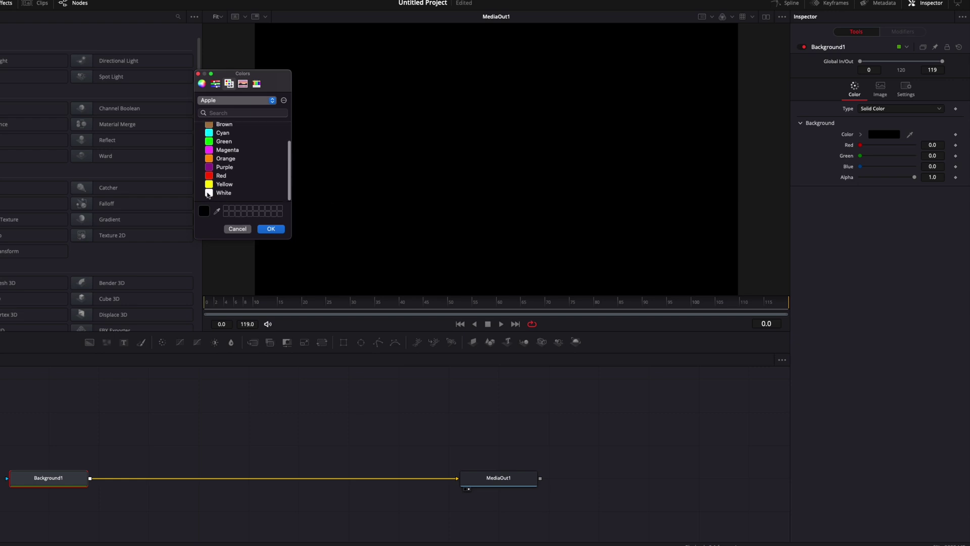
click(223, 192)
click(271, 229)
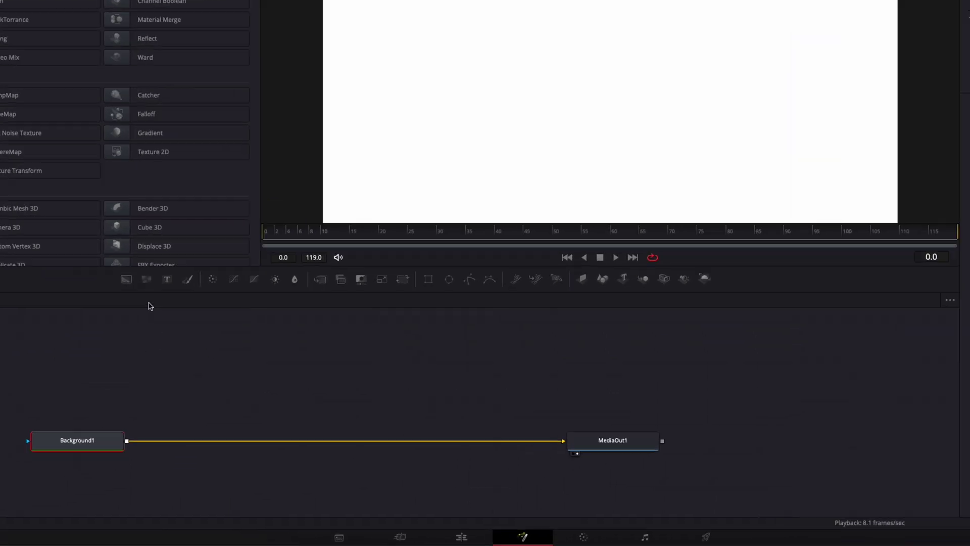
Merge Background2 over Background1 via Merge2 and mask Background2 with Rectangle1
drag(129, 247, 250, 347)
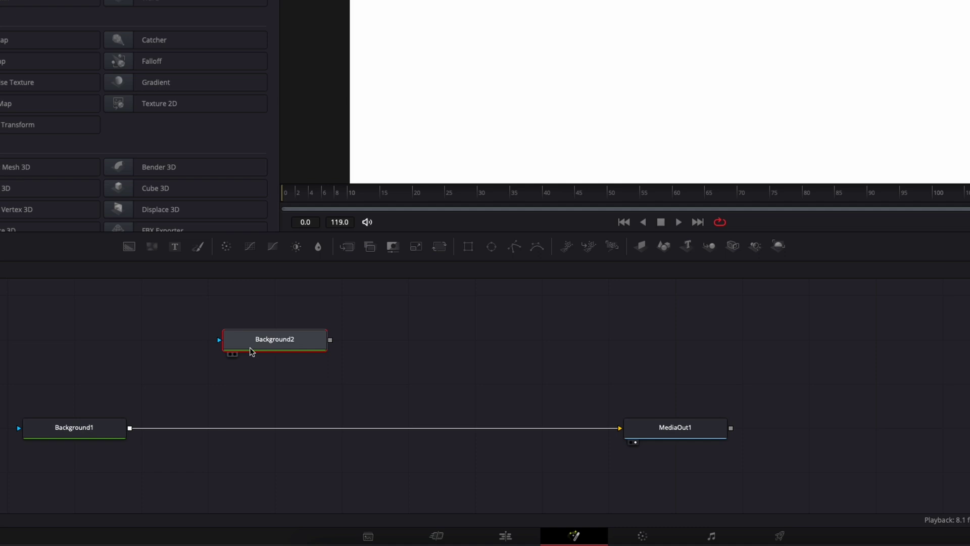
drag(330, 339, 130, 427)
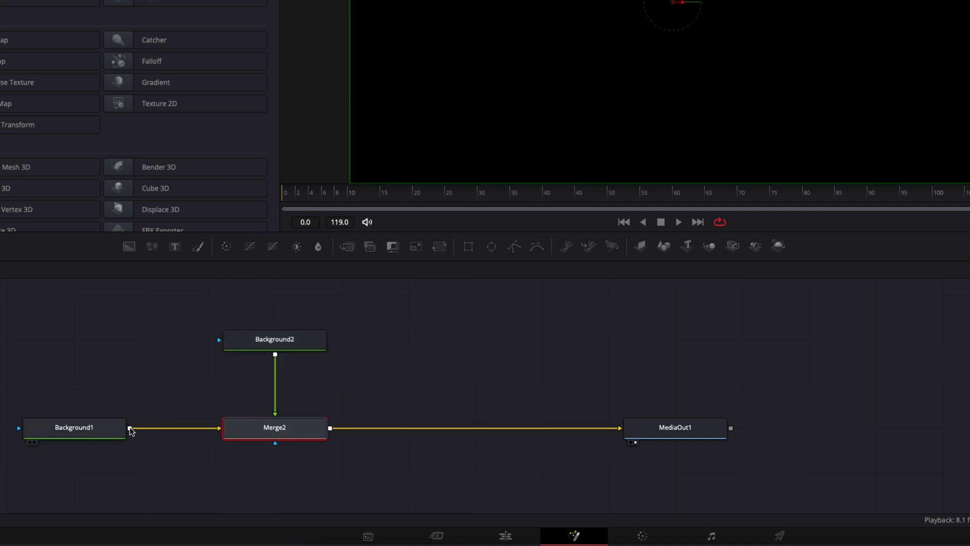
click(288, 336)
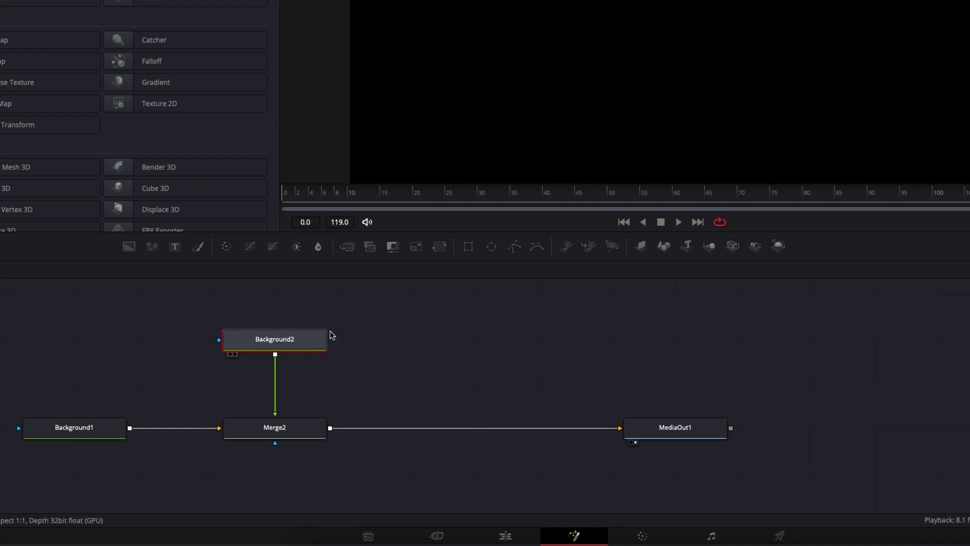
click(468, 246)
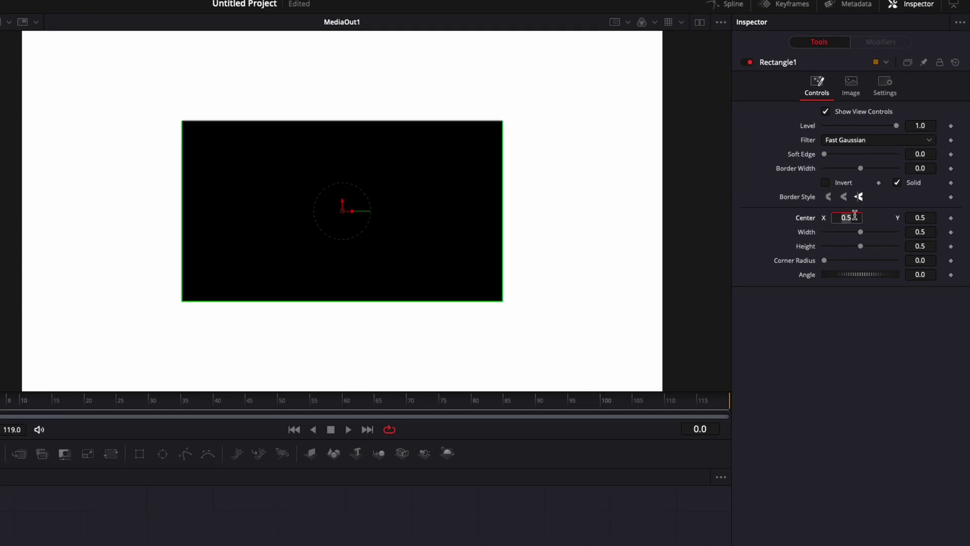
Set Rectangle1 to centre X 0, height 0.005 and width 1.0, making a thin line
key(Tab)
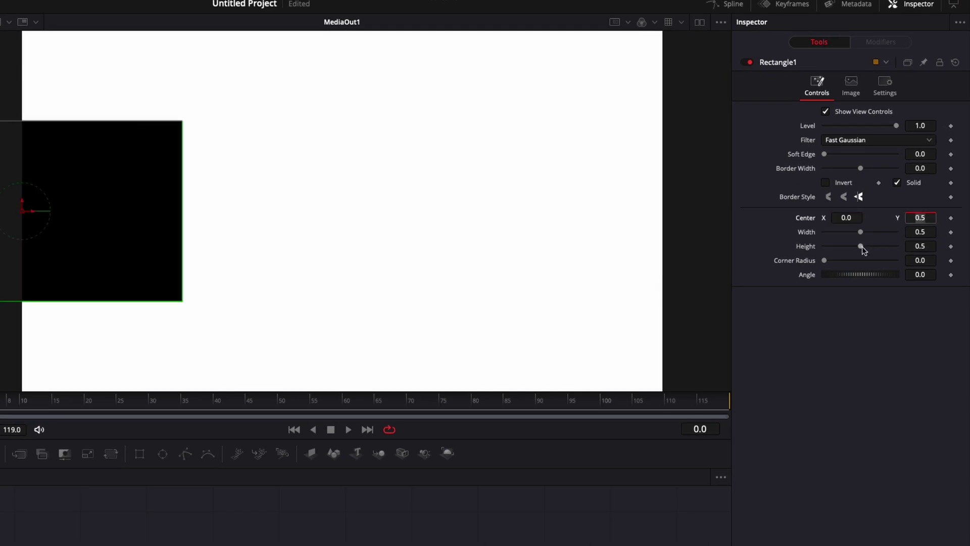
drag(862, 247, 826, 251)
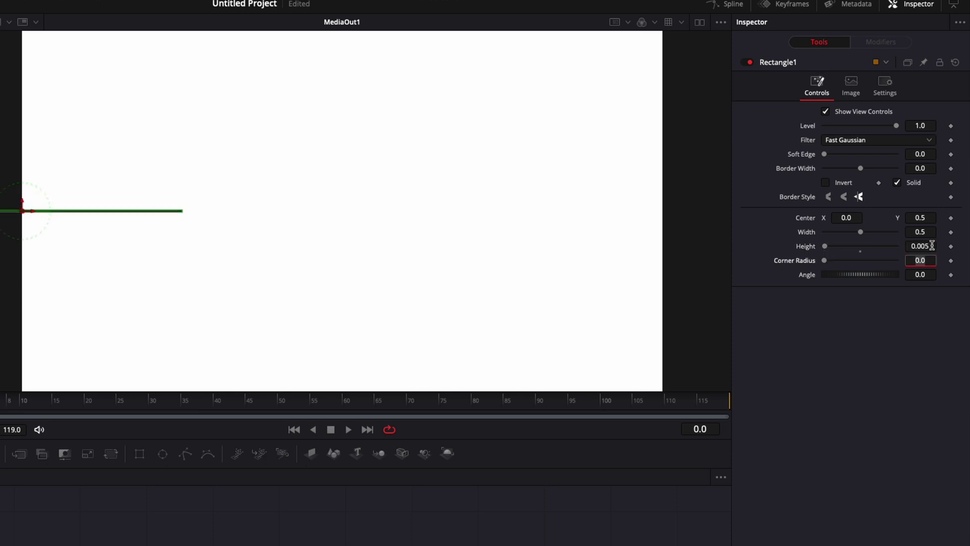
drag(861, 233, 898, 233)
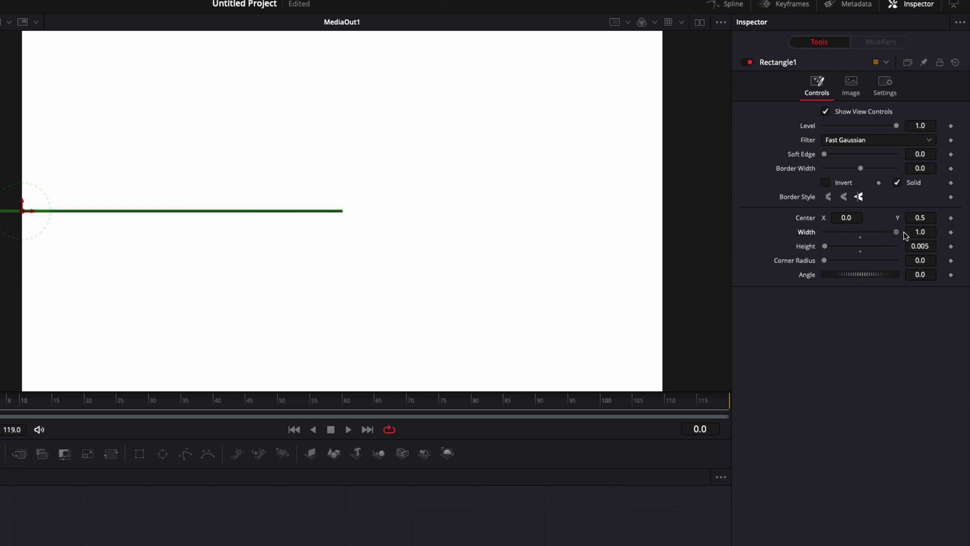
click(932, 233)
key(Tab)
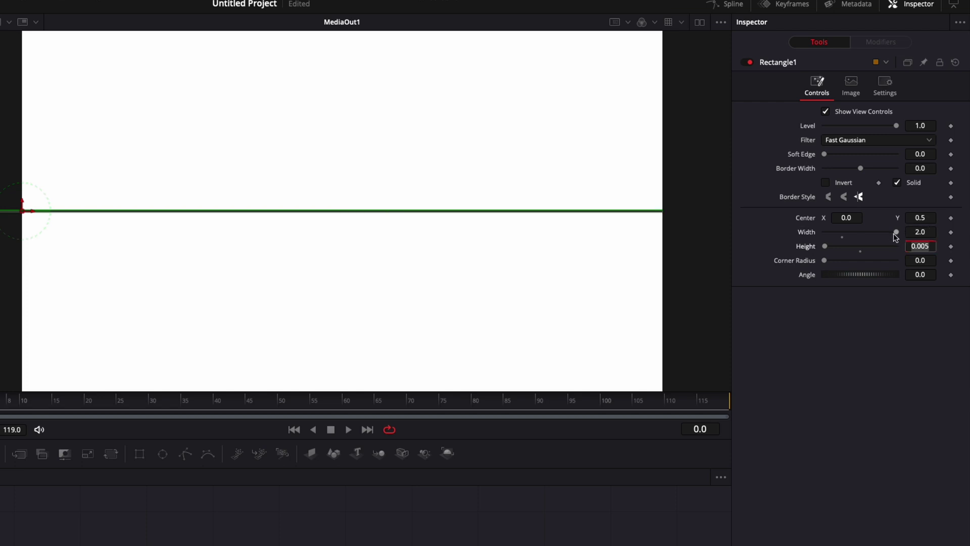
mouse_move(895, 238)
mouse_down()
mouse_move(875, 238)
mouse_move(884, 238)
mouse_up()
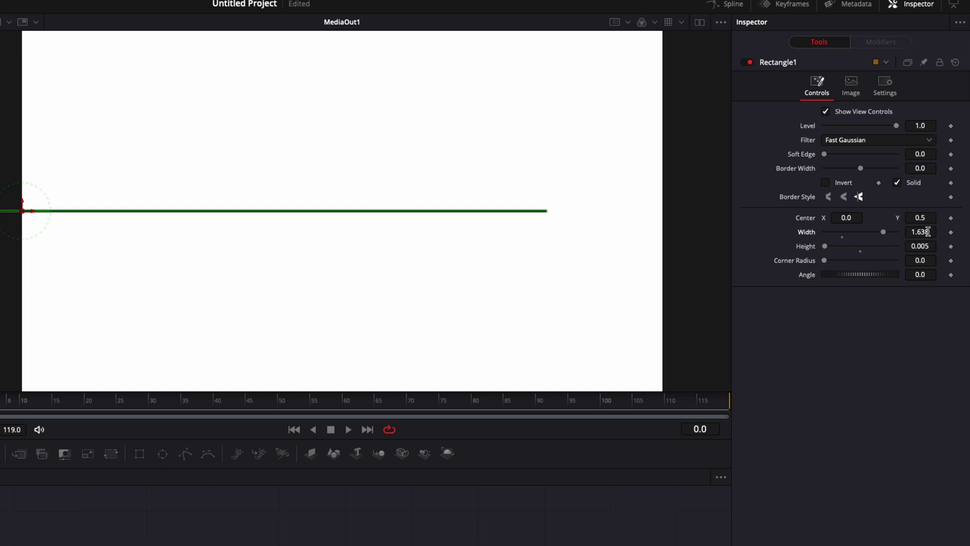
click(928, 231)
text(1)
key(Tab)
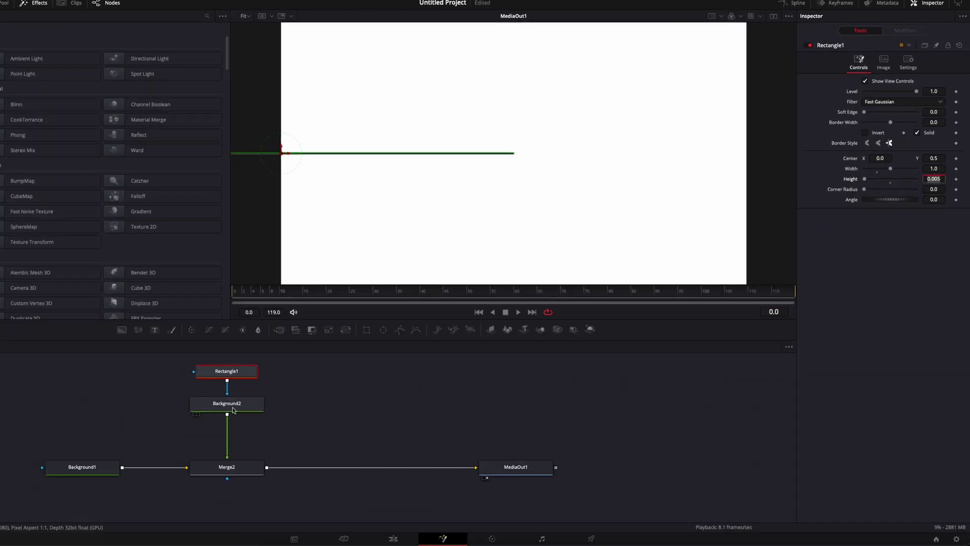
Insert a Transform node after Background2 using the 'tran' tool search
click(234, 411)
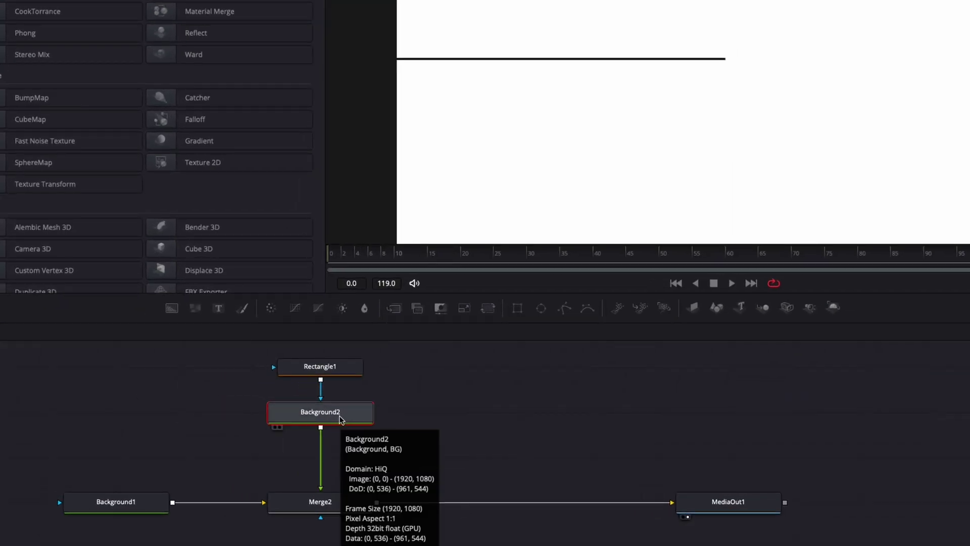
key(shift+space)
text(dupli)
key(shift+space)
text(tran)
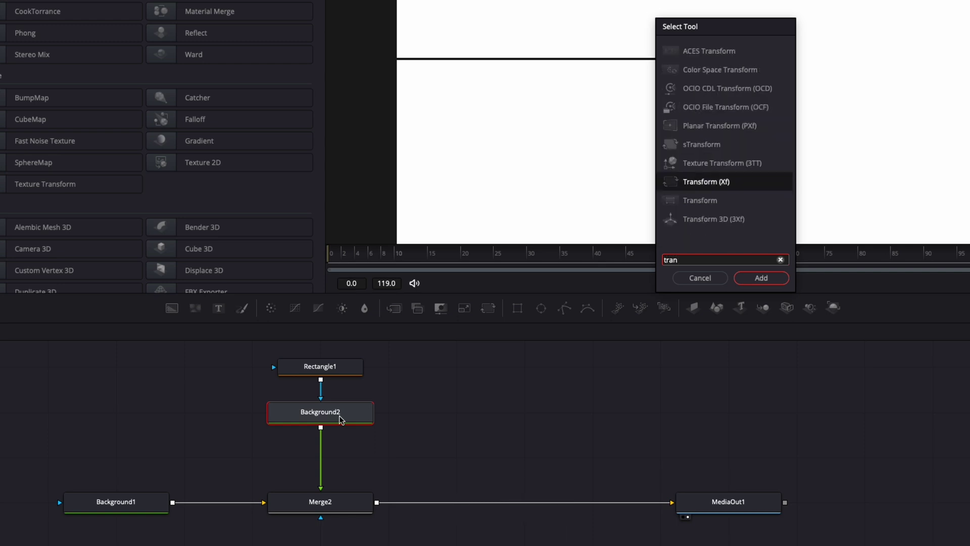
key(Return)
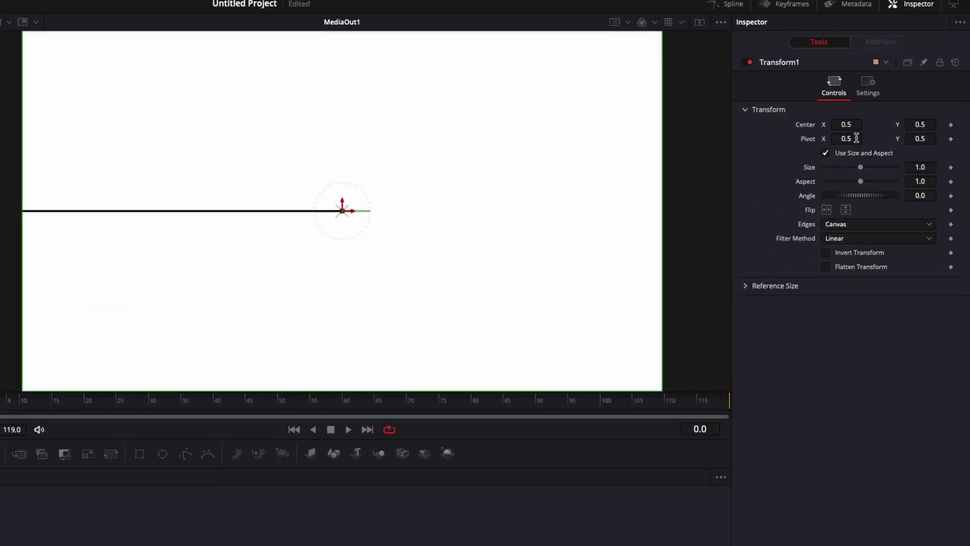
Set Transform1 pivot X to 0 and slide the line right to centre X about 0.744
click(856, 138)
key(Tab)
drag(353, 214, 509, 215)
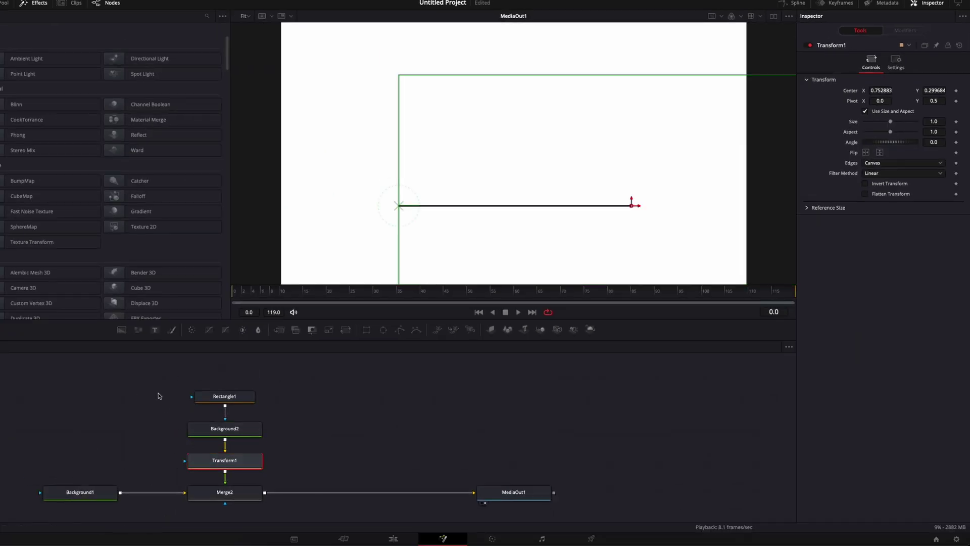
drag(156, 391, 239, 431)
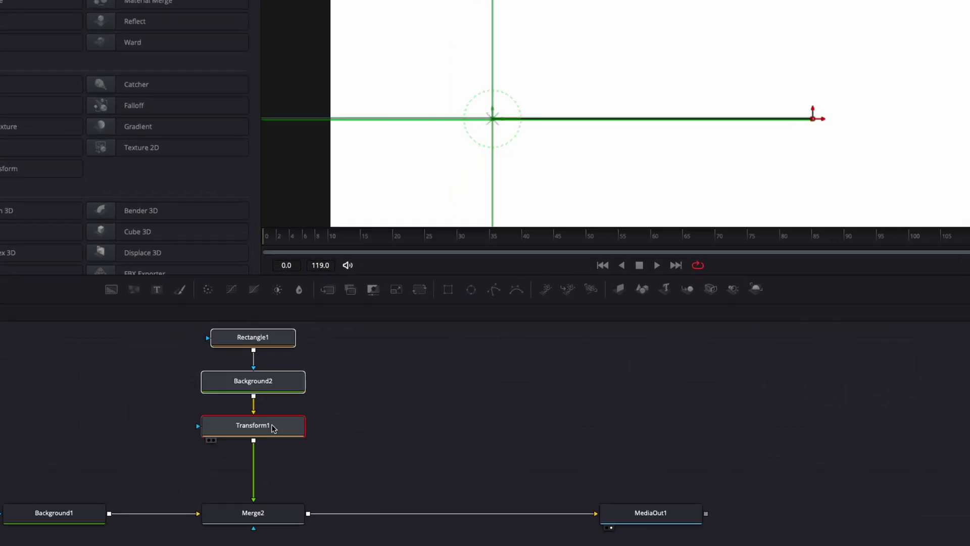
Insert a Duplicate node after Transform1 using the 'dupli' tool search
click(273, 429)
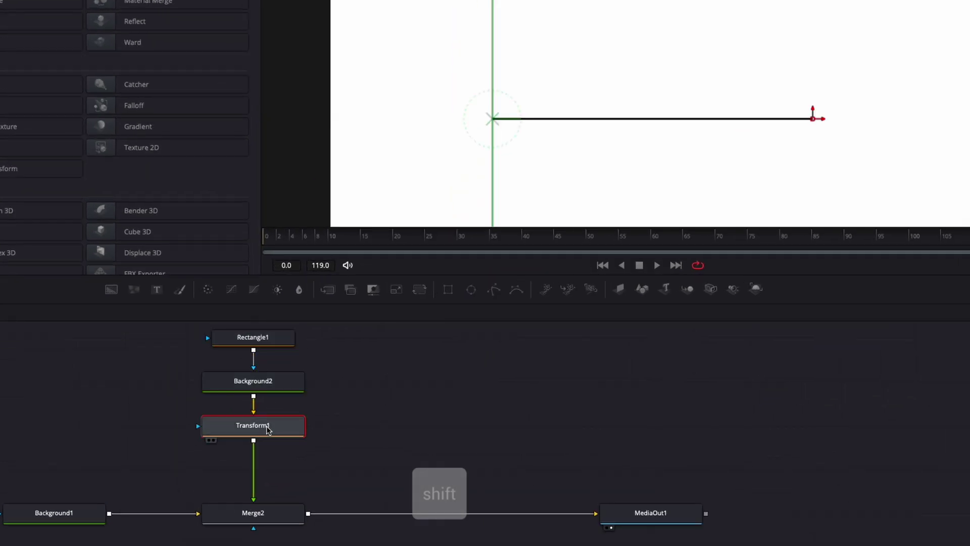
key(shift+space)
text(tran)
key(BackSpace)
key(BackSpace)
key(BackSpace)
key(BackSpace)
text(dupli)
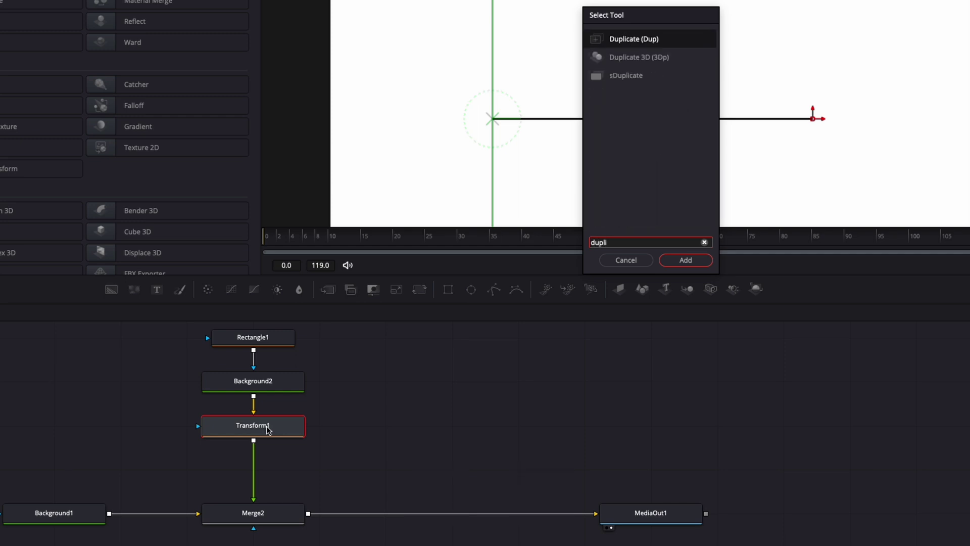
key(Return)
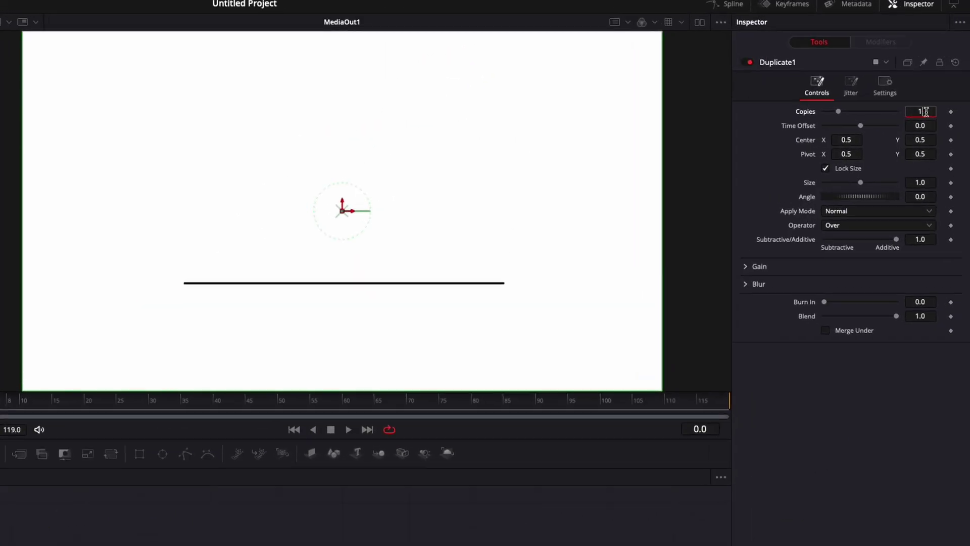
Give Duplicate1 10 copies with centre Y 0.55 to stack evenly spaced horizontal lines
click(926, 112)
text(10)
key(Tab)
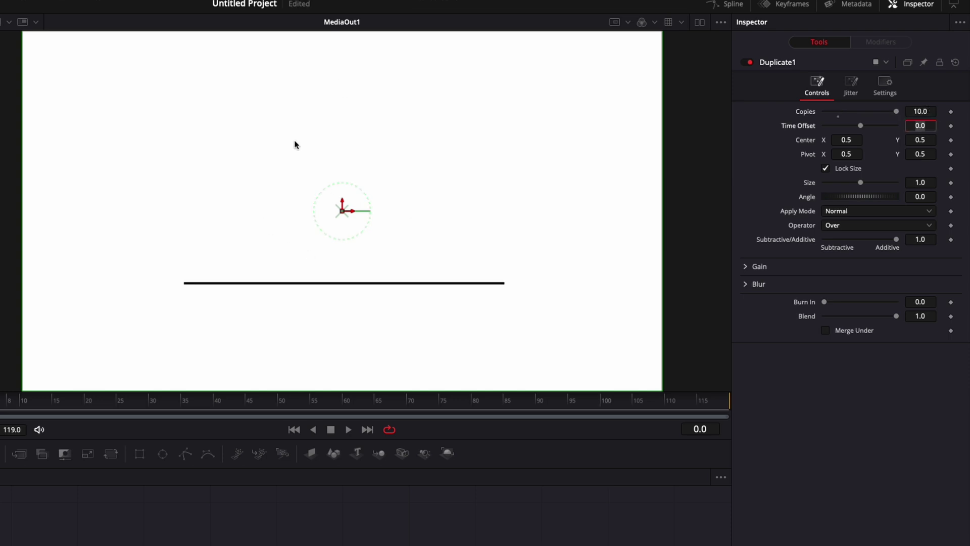
drag(919, 140, 940, 140)
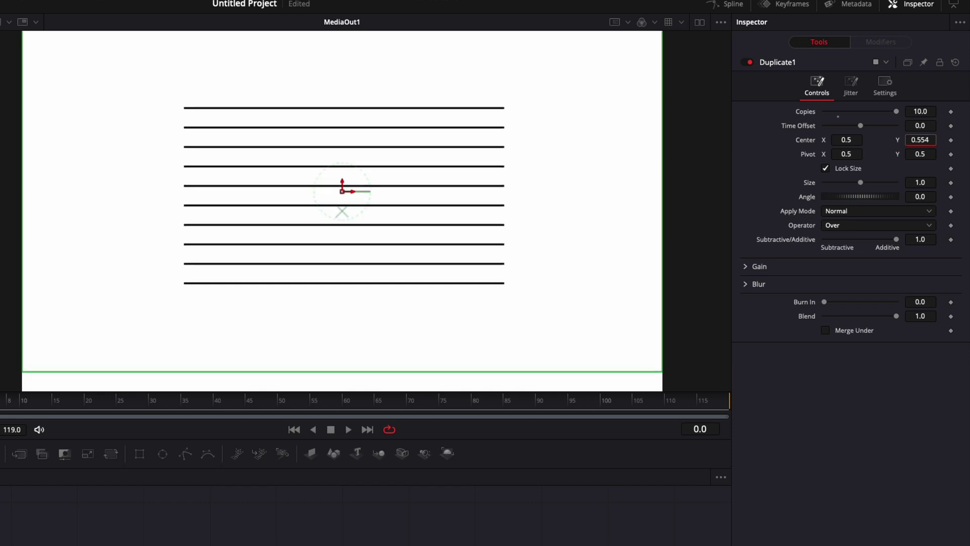
click(931, 139)
key(BackSpace)
key(Tab)
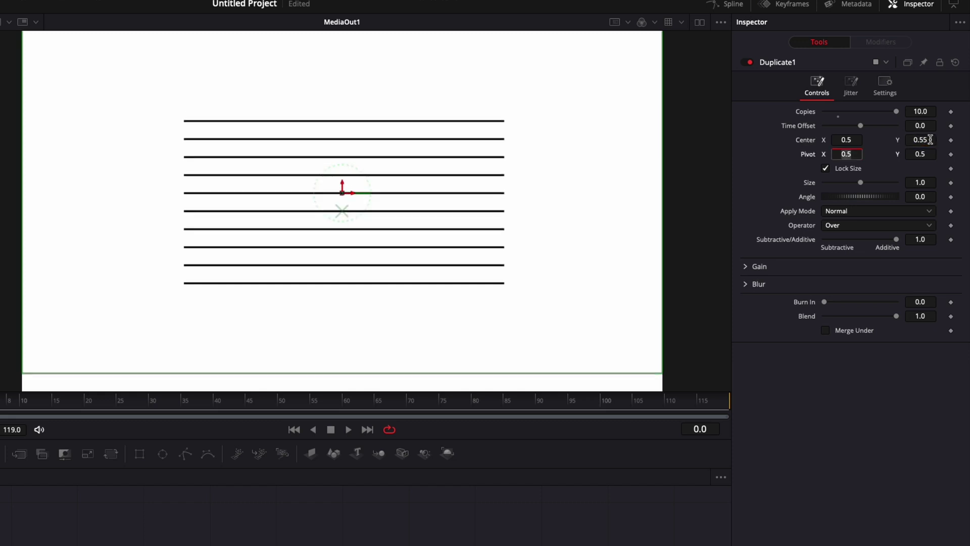
click(385, 467)
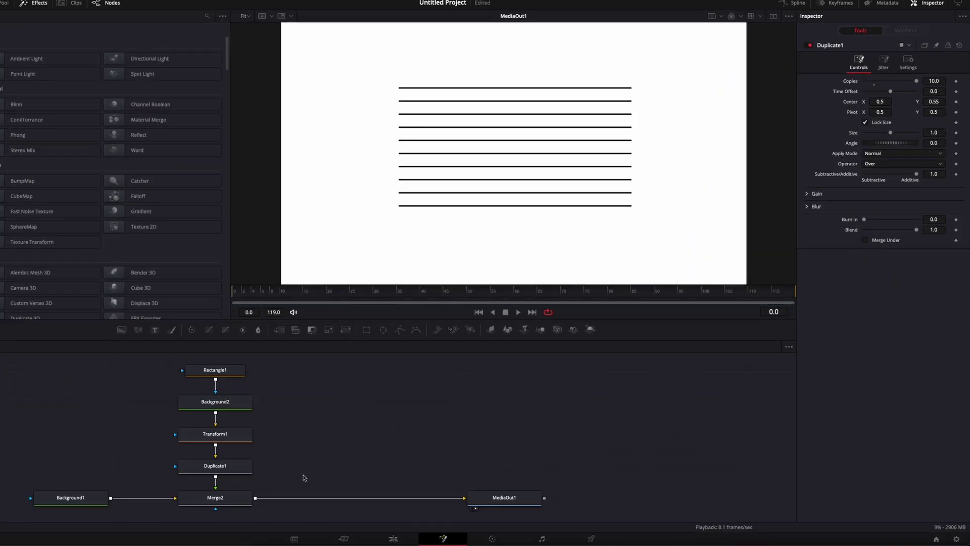
Copy and paste the Rectangle1, Background2, Transform1, Duplicate1 chain, merging Duplicate1_1 before MediaOut1
drag(304, 477, 181, 366)
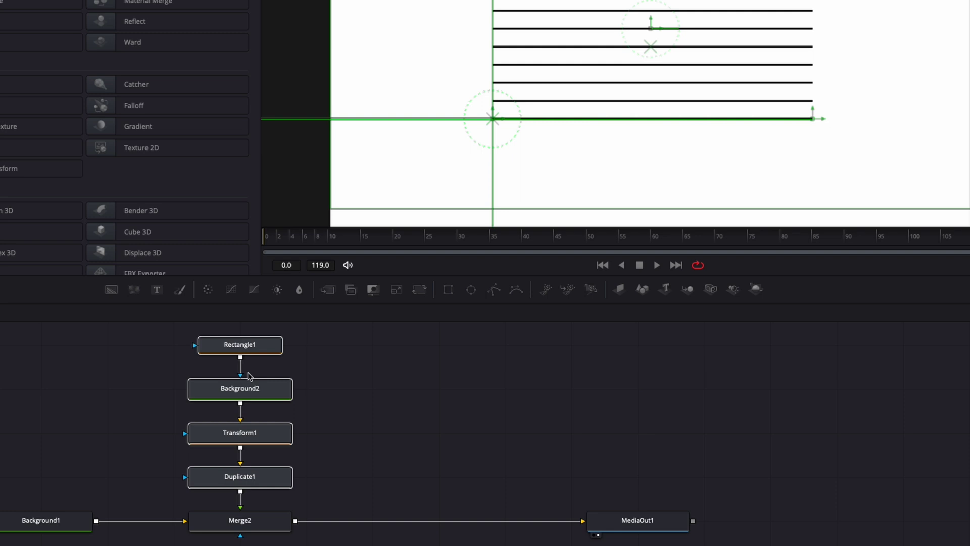
click(380, 416)
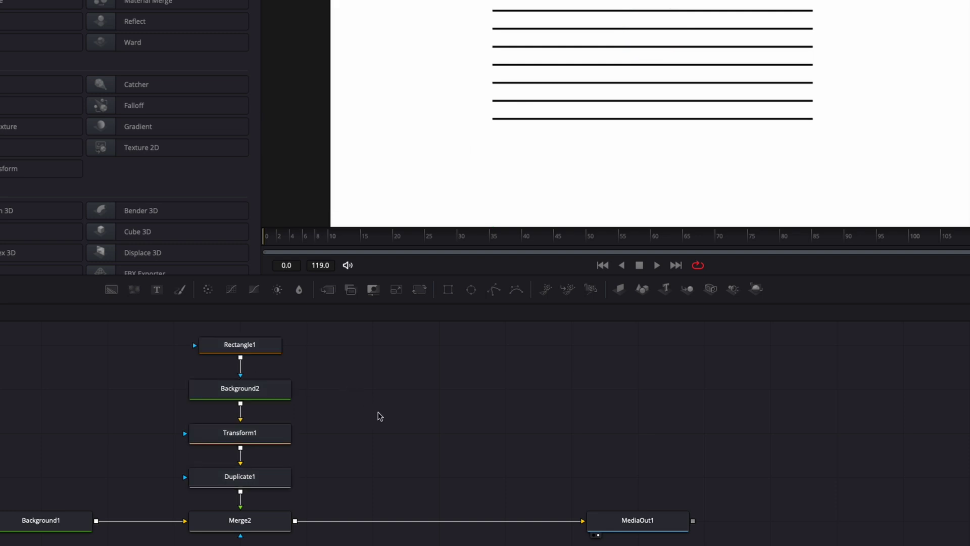
right_click(428, 421)
click(447, 397)
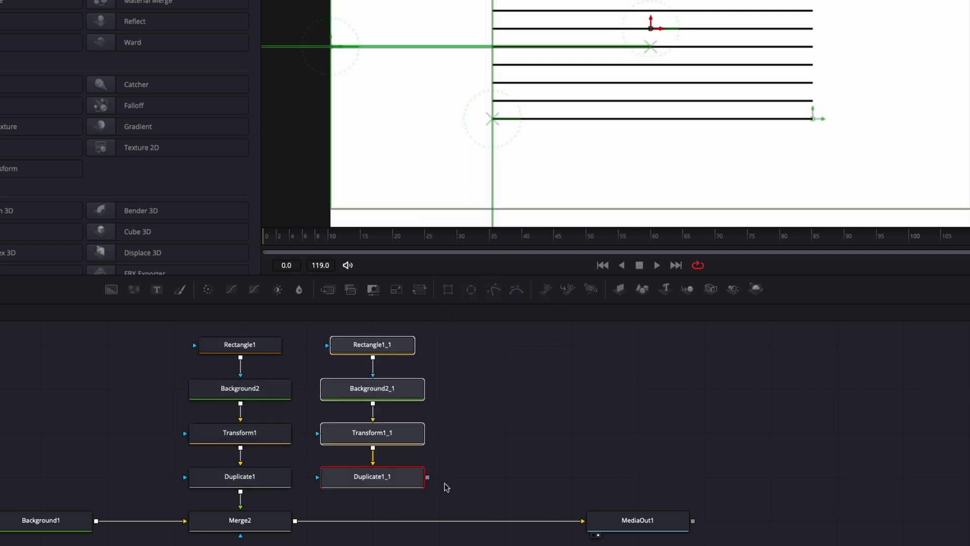
drag(427, 477, 295, 521)
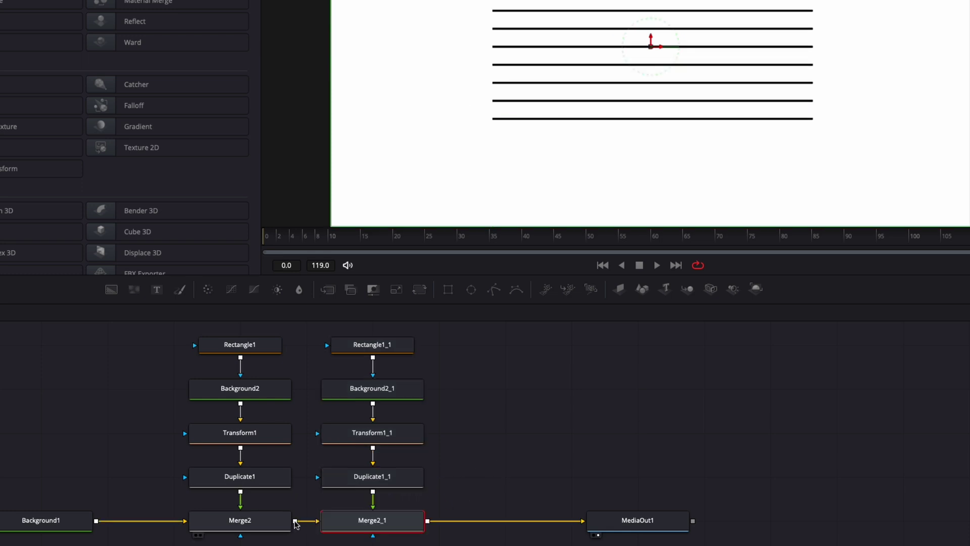
Rotate the copied lines 90 degrees with Transform1_1's Angle
click(364, 439)
click(928, 143)
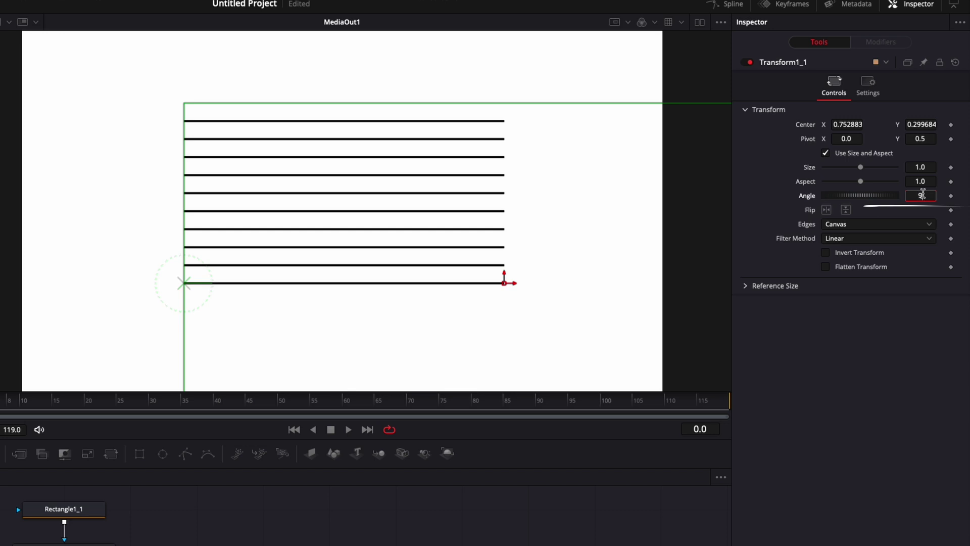
text(90)
key(Return)
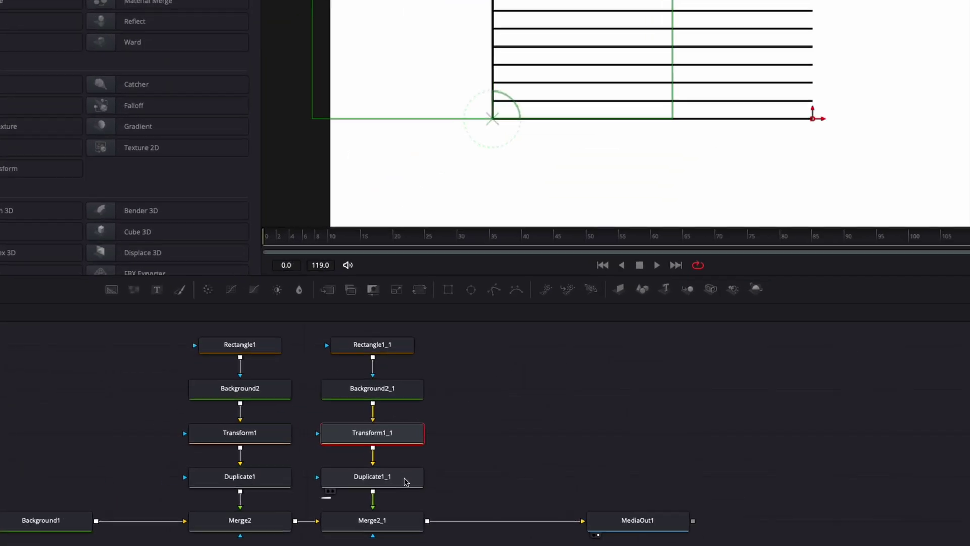
Set Duplicate1_1 centre X to 0.55 and save the project
click(404, 481)
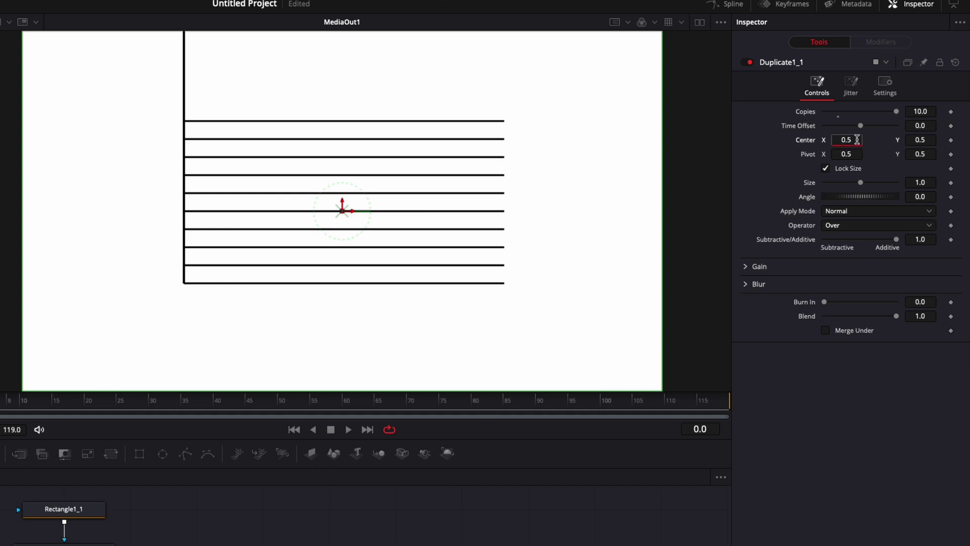
key(ctrl+s)
key(Tab)
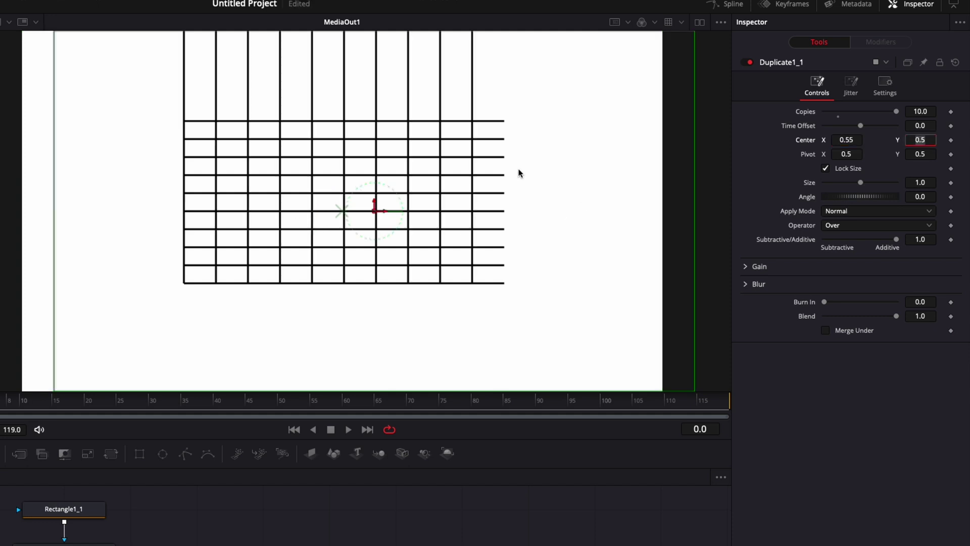
click(933, 110)
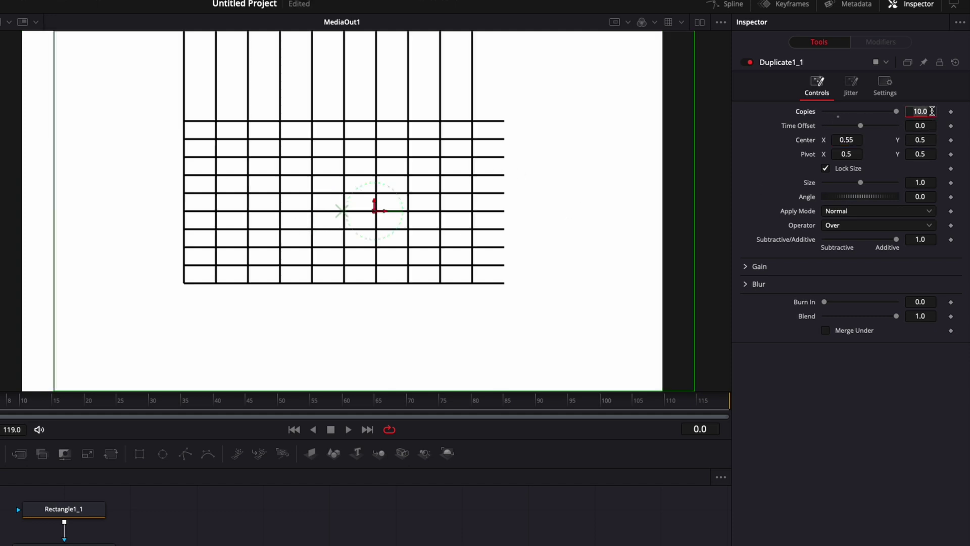
Give Duplicate1_1 11 copies and trim Rectangle1_1's width to about 0.509
text(11)
key(Tab)
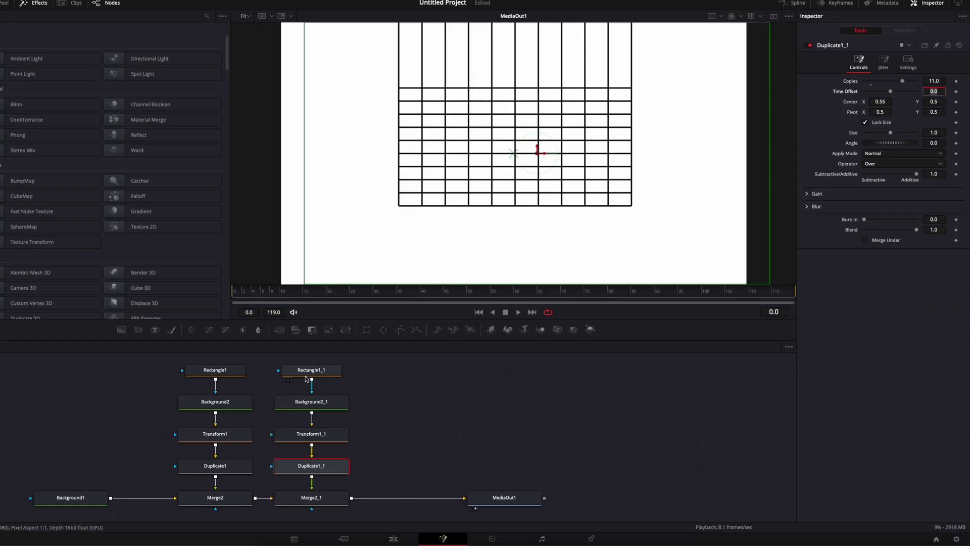
click(64, 509)
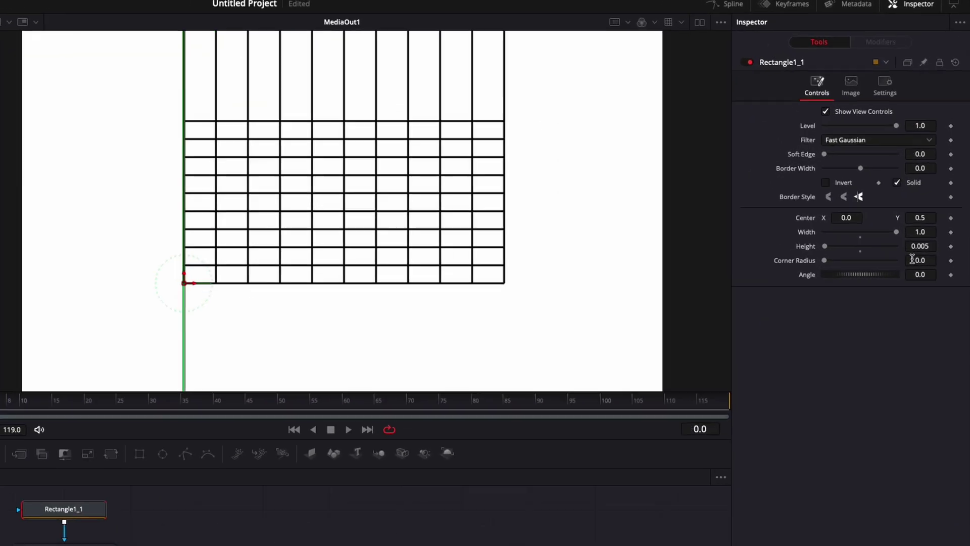
drag(897, 233, 861, 233)
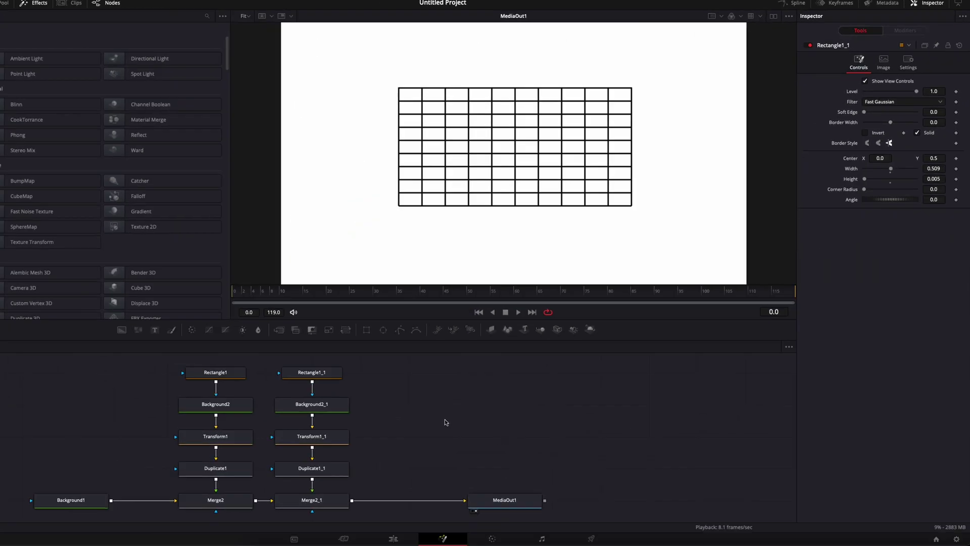
click(327, 376)
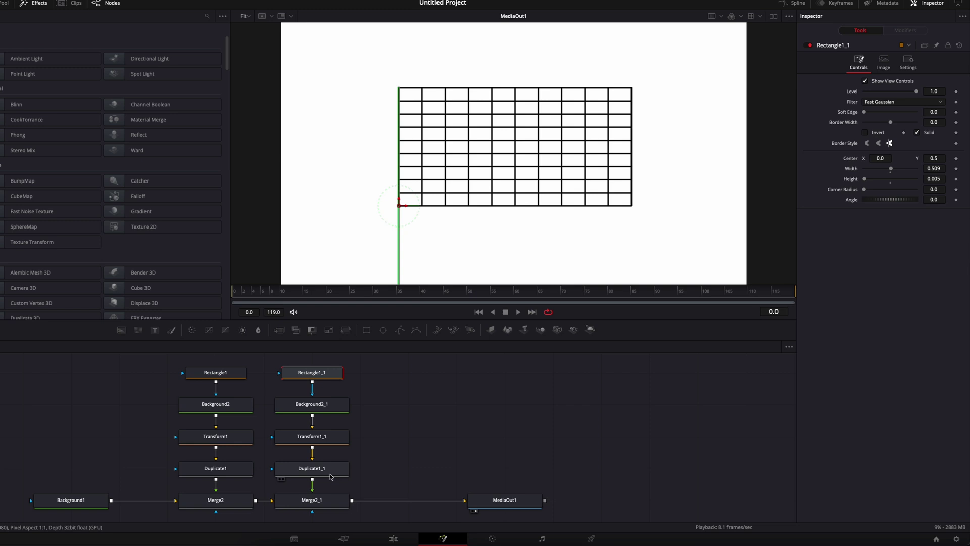
click(331, 474)
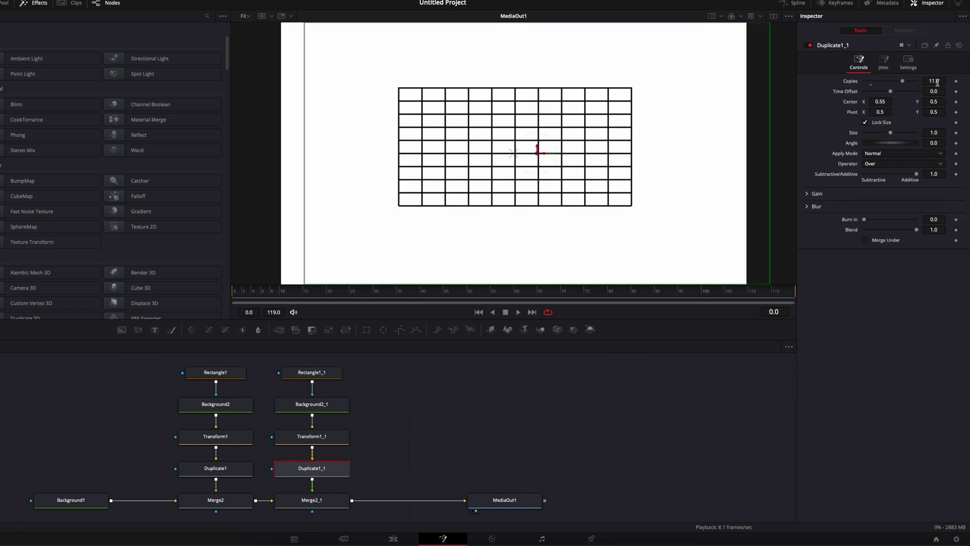
Keyframe Rectangle1 width at frame 20 and set it to 0 at frame 0
click(312, 373)
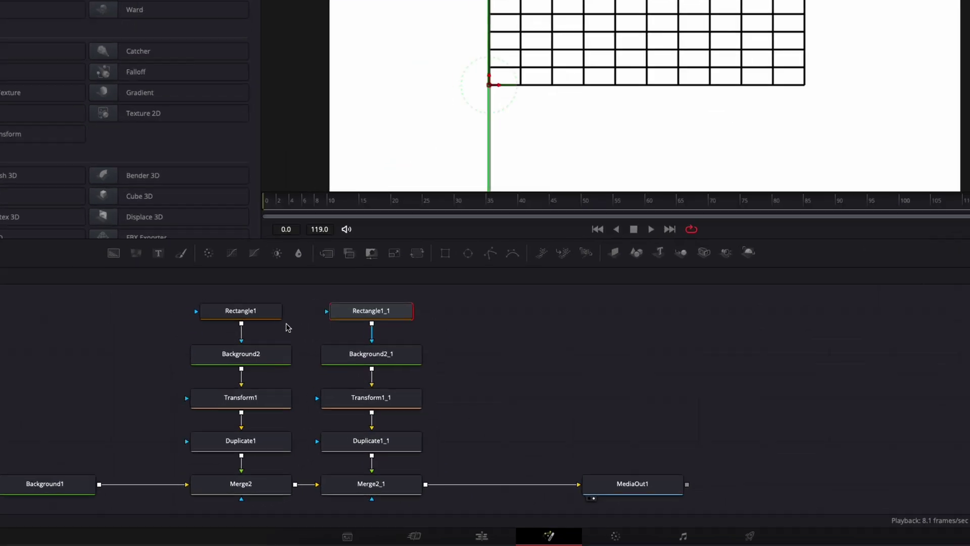
click(230, 378)
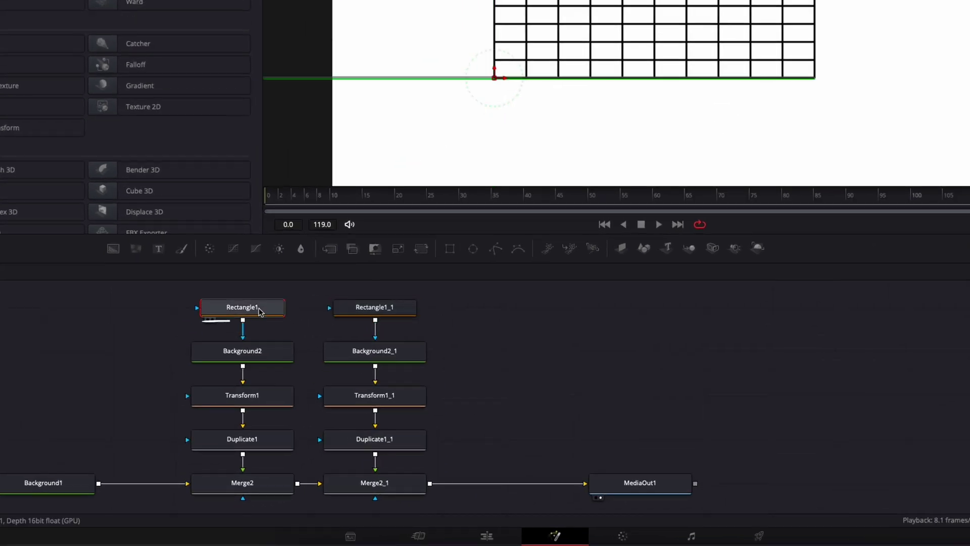
click(400, 205)
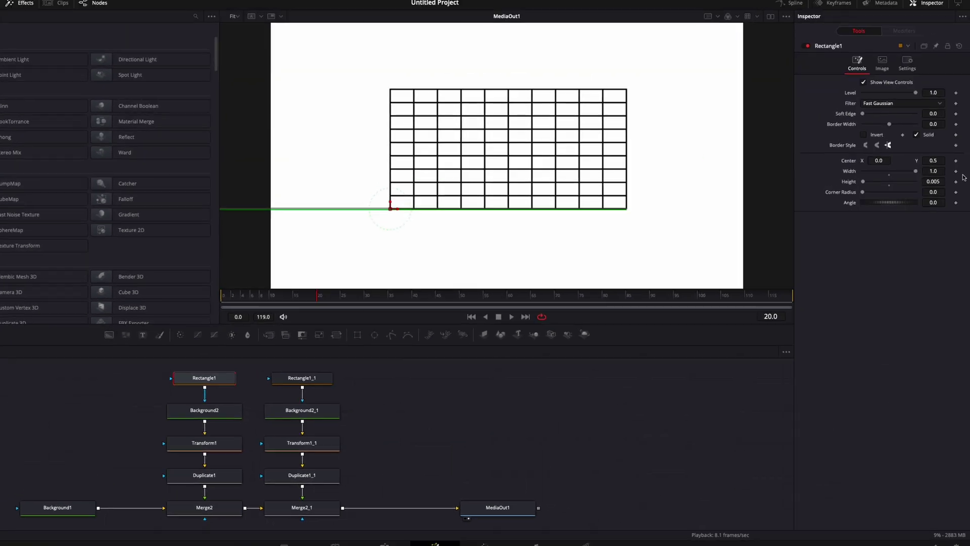
click(249, 297)
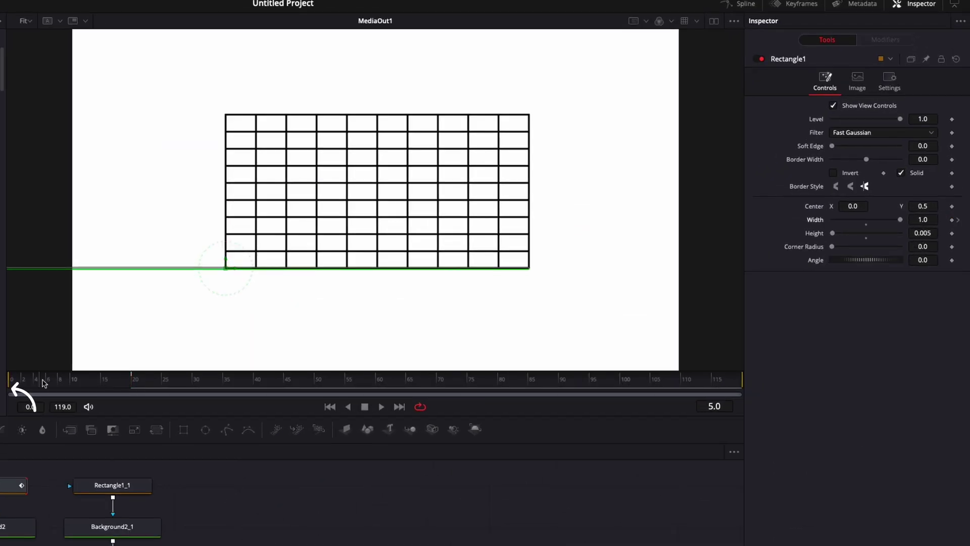
drag(44, 383, 1, 386)
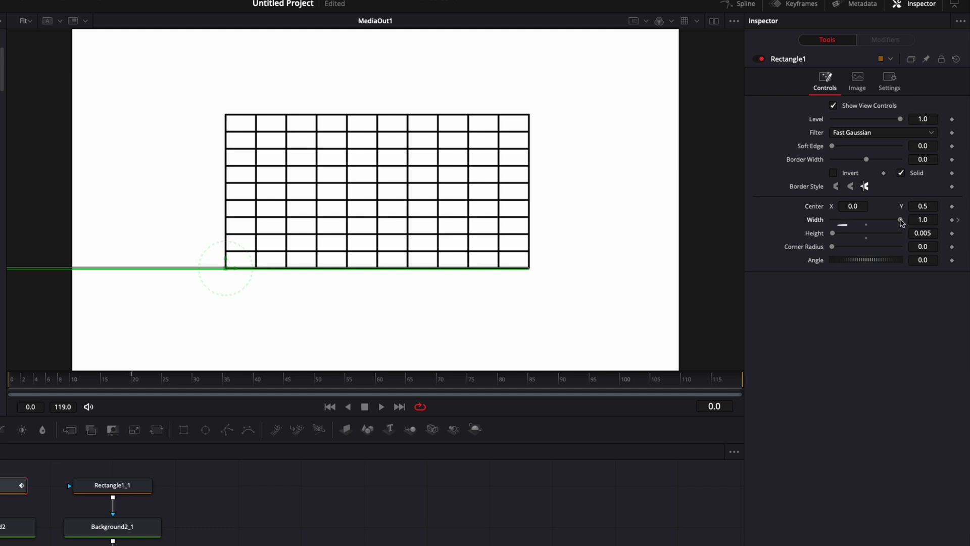
drag(901, 220, 780, 225)
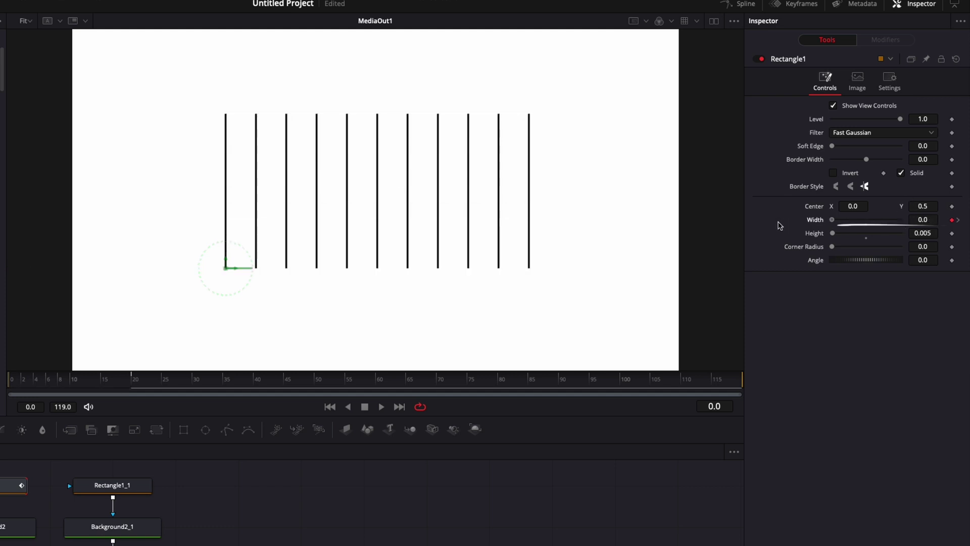
Keyframe Rectangle1_1 width at frame 20 and set it to 0 at frame 0
click(120, 489)
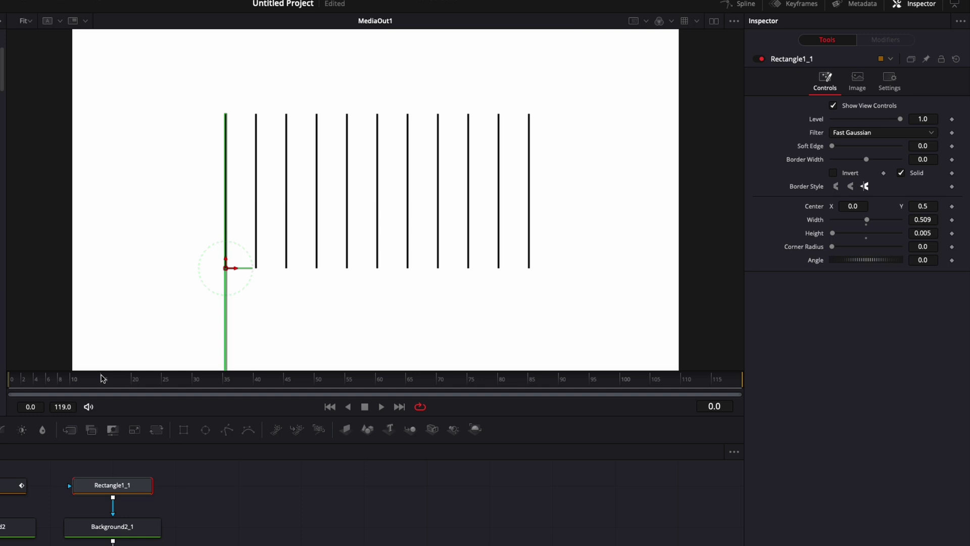
click(134, 386)
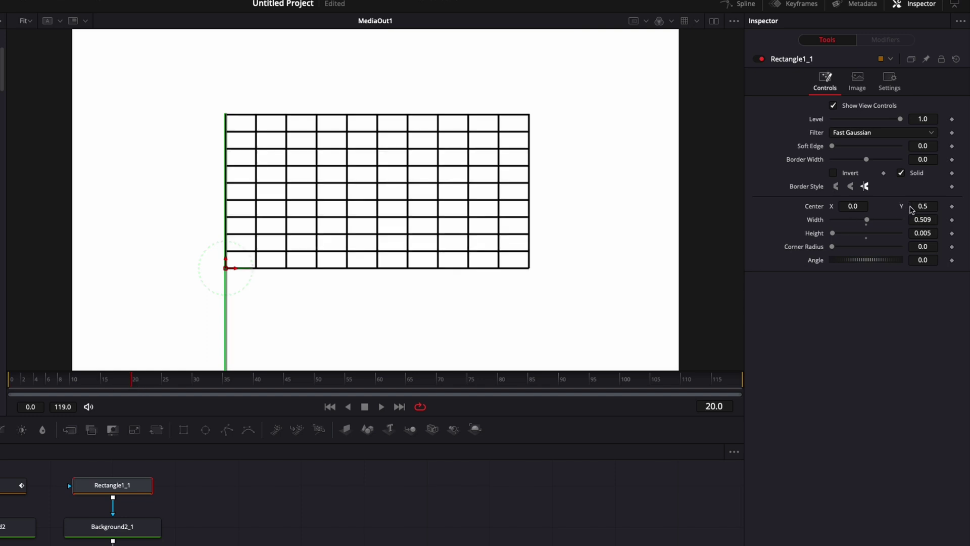
click(952, 220)
key(Home)
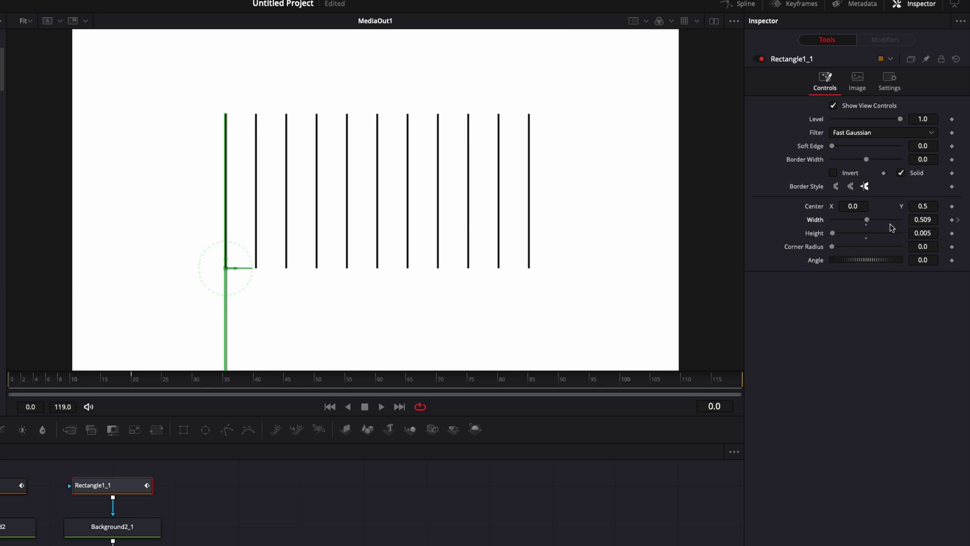
drag(867, 222, 833, 223)
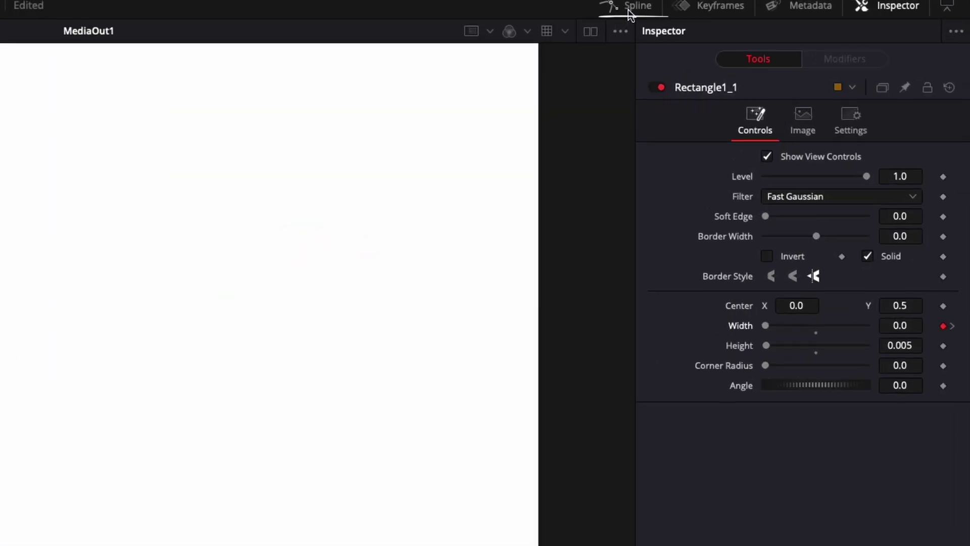
Show both Rectangle1 and Rectangle1_1 Width curves in the Spline editor, fitted to view
click(630, 13)
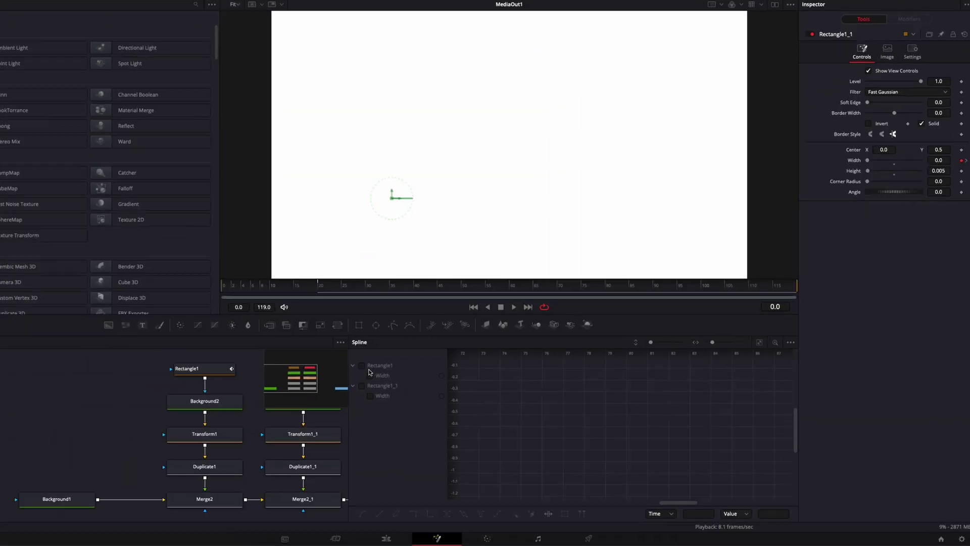
click(386, 382)
click(214, 319)
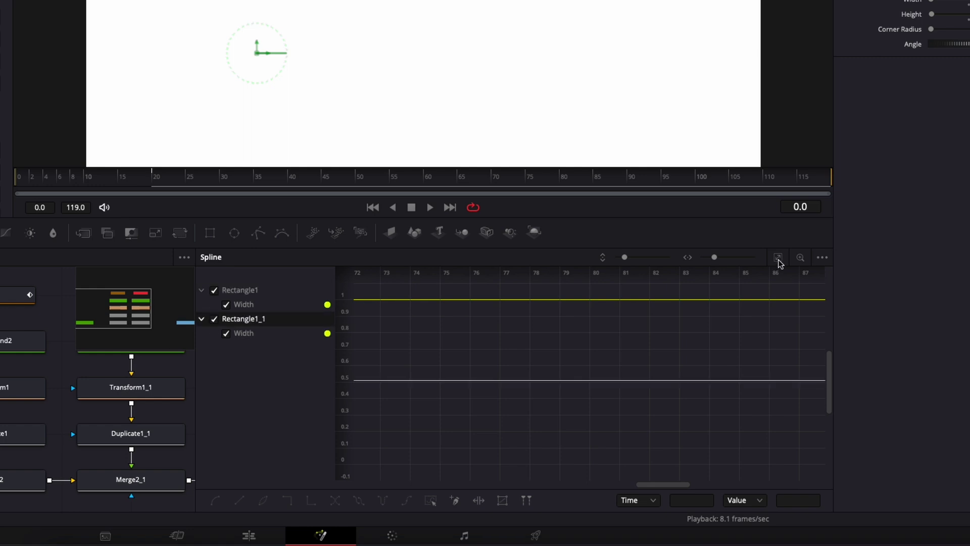
click(779, 259)
Smooth all Width keyframes into S-curves and set Ease In to 8
drag(384, 475, 800, 293)
key(s)
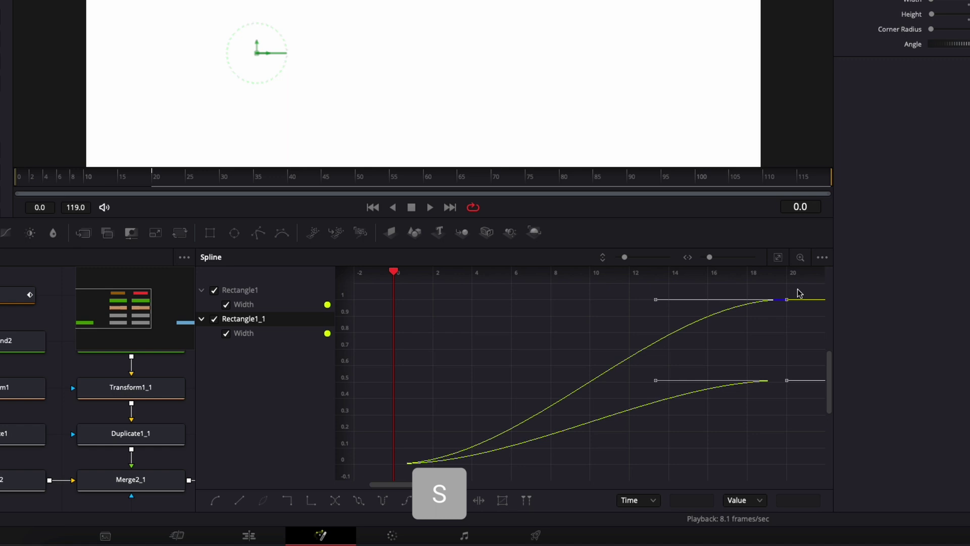
key(t)
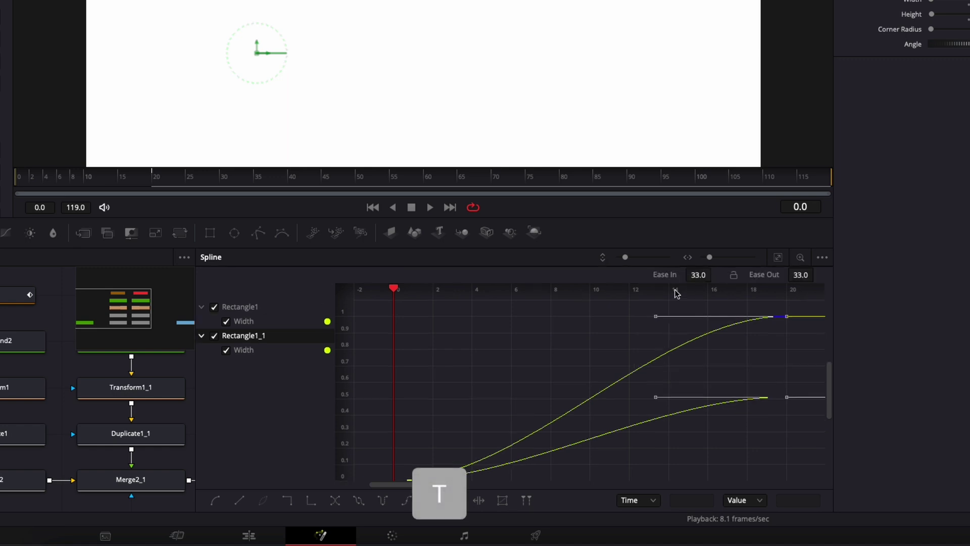
click(697, 275)
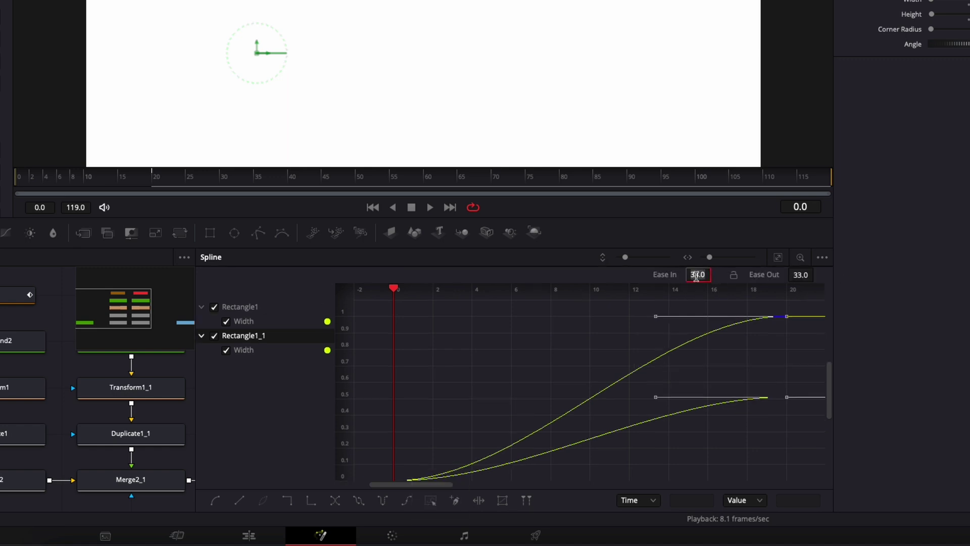
text(85)
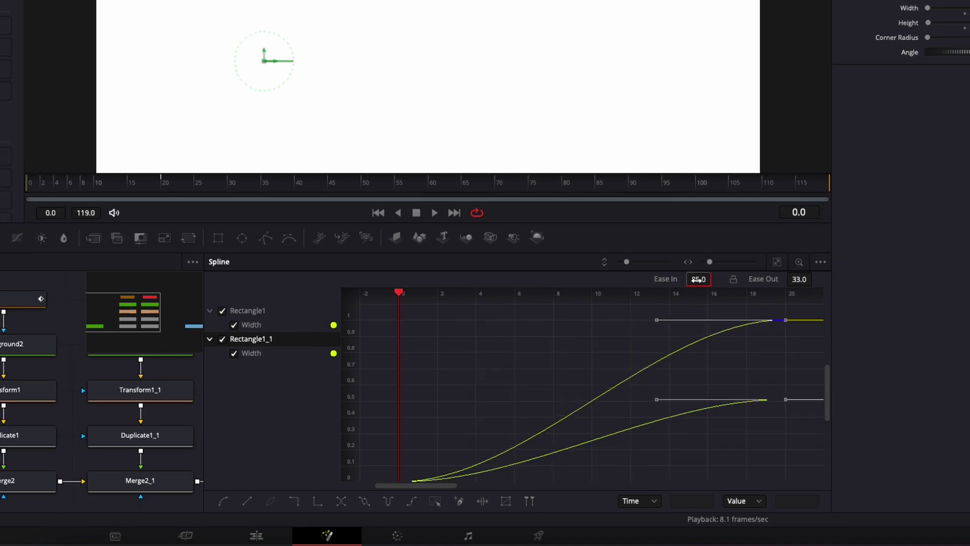